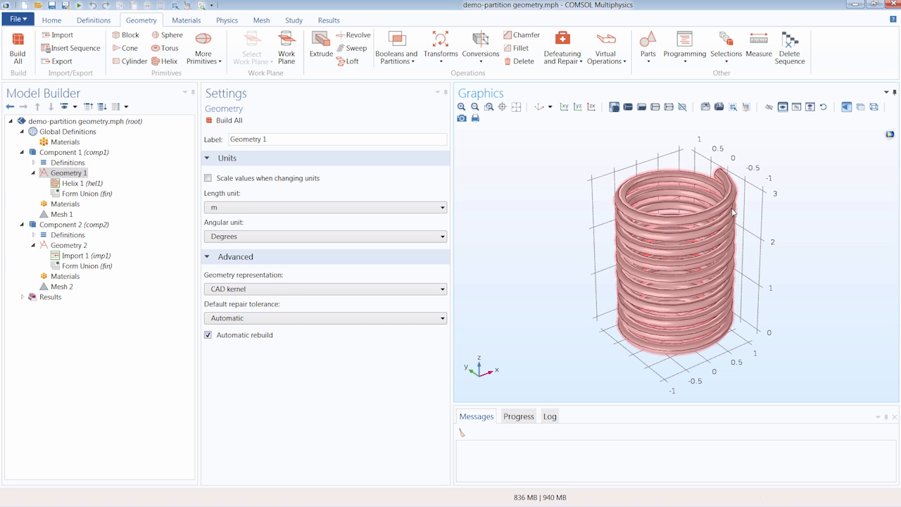
Build the physics-controlled mesh with Normal element size for the unpartitioned helix in Component 1
scroll(794, 225, "up", 2)
scroll(794, 226, "up", 2)
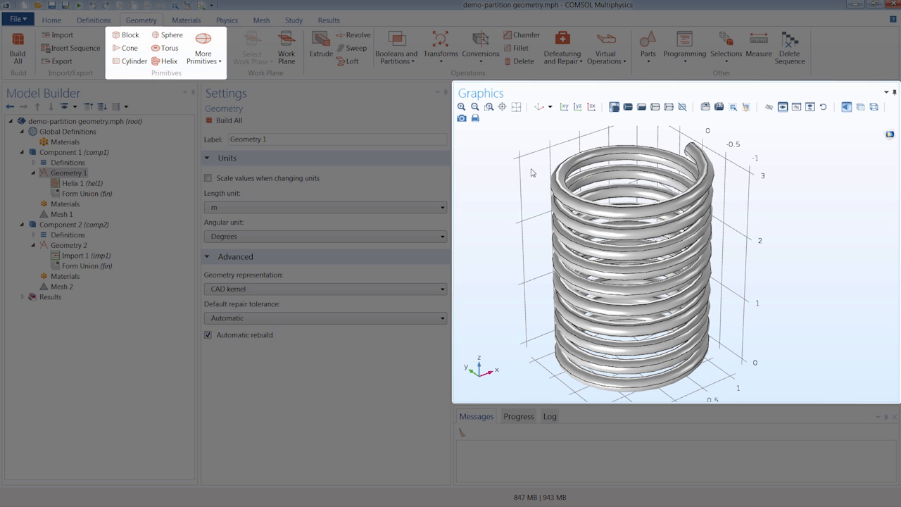
left_click_drag(532, 172, 539, 156)
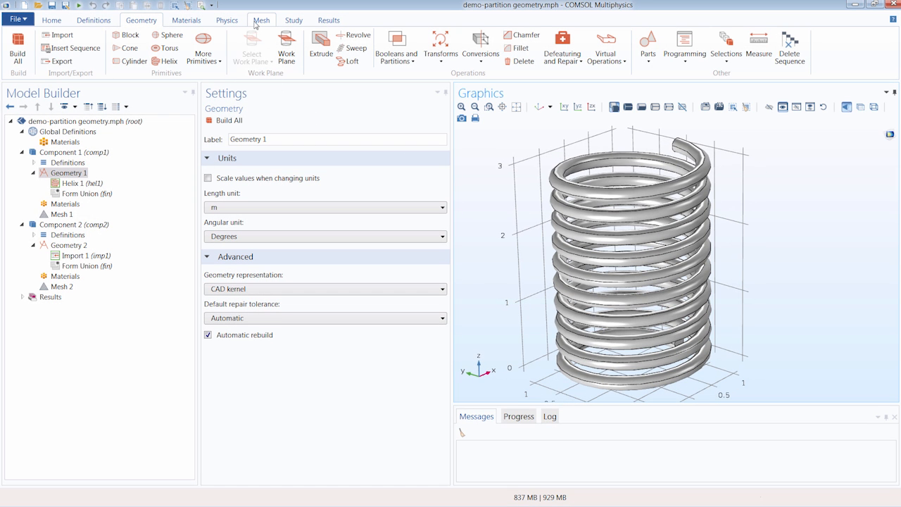
left_click(260, 21)
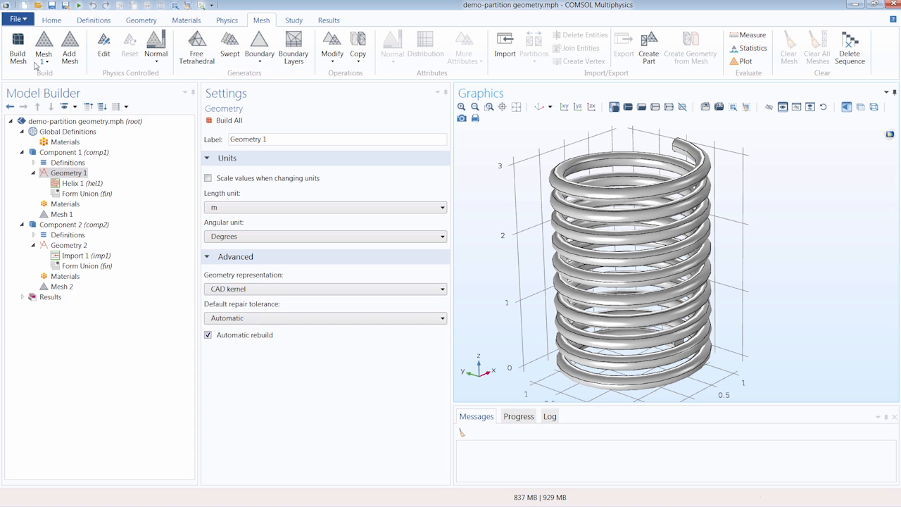
left_click(17, 51)
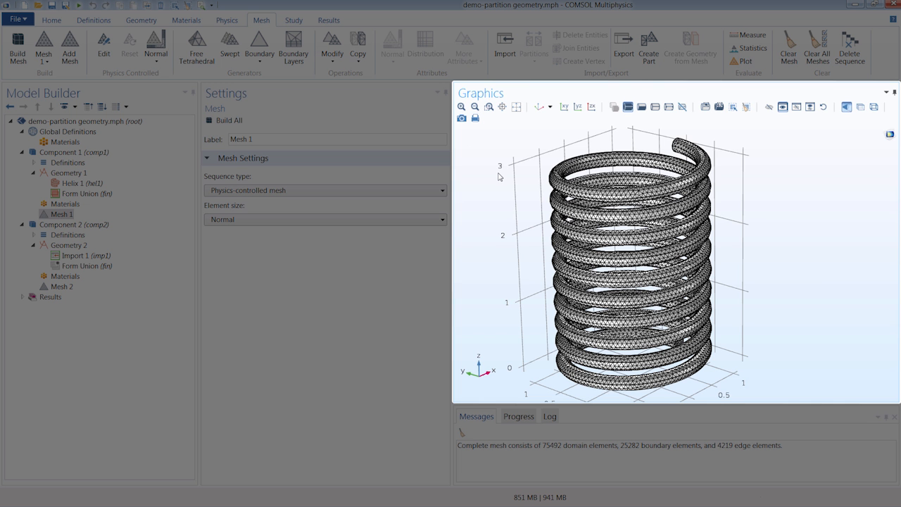
left_click_drag(499, 177, 513, 160)
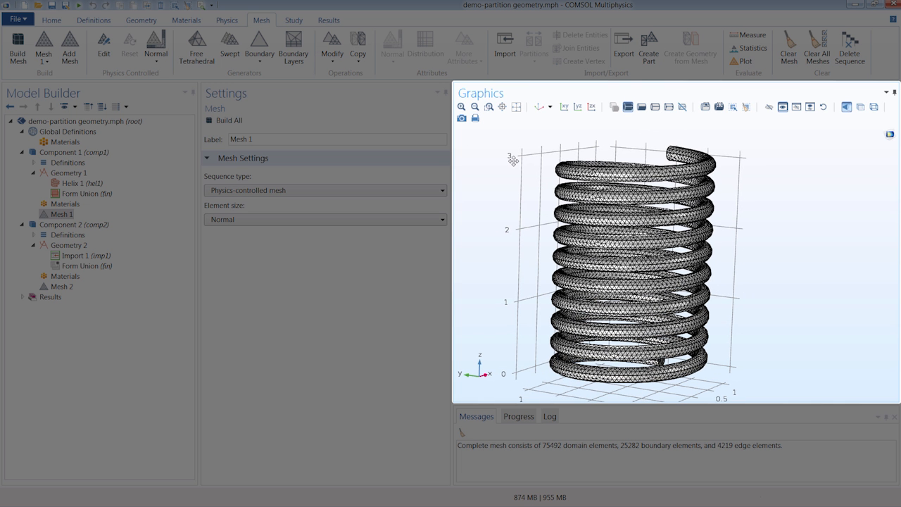
left_click(578, 106)
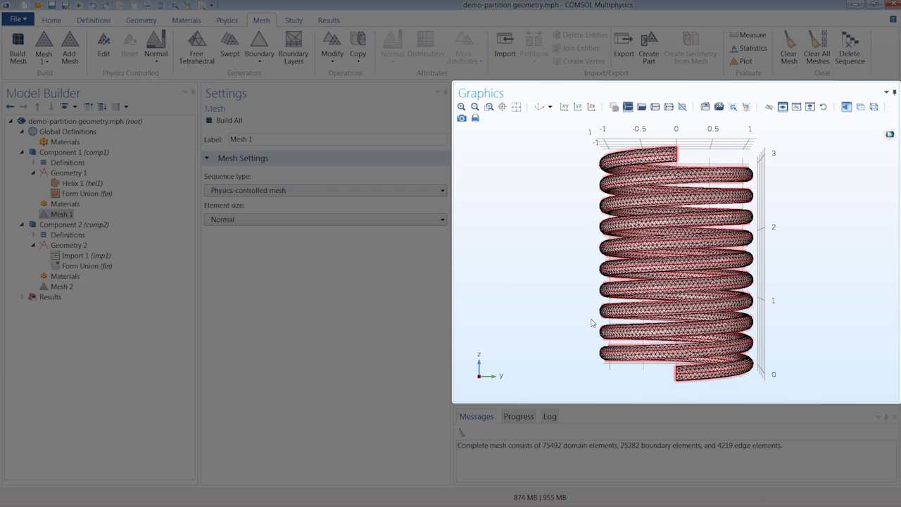
left_click_drag(569, 181, 611, 188)
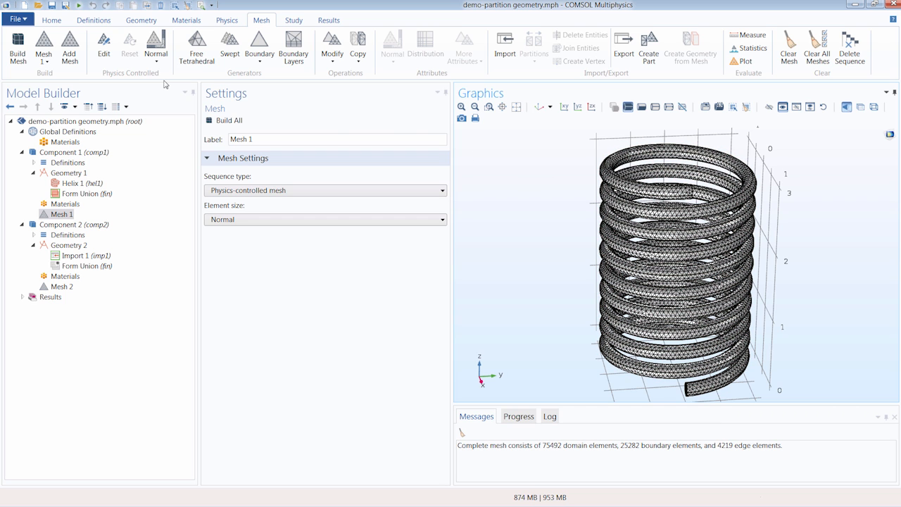
Add a quick-type work plane to Geometry 1, set it to the yz-plane, and build it
left_click(141, 21)
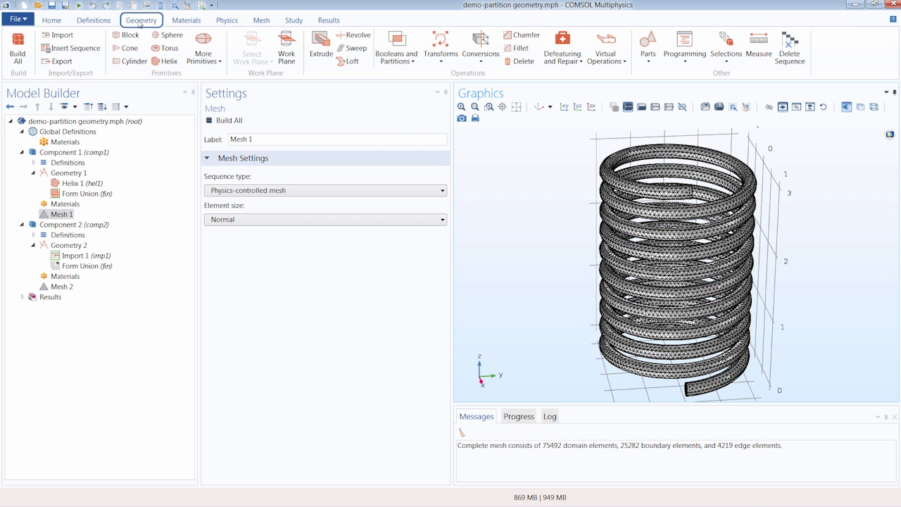
left_click(284, 63)
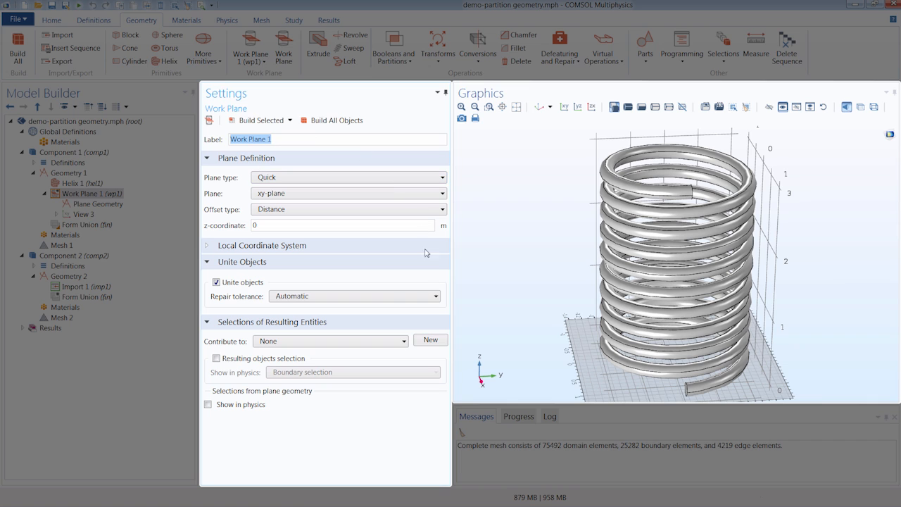
left_click(320, 176)
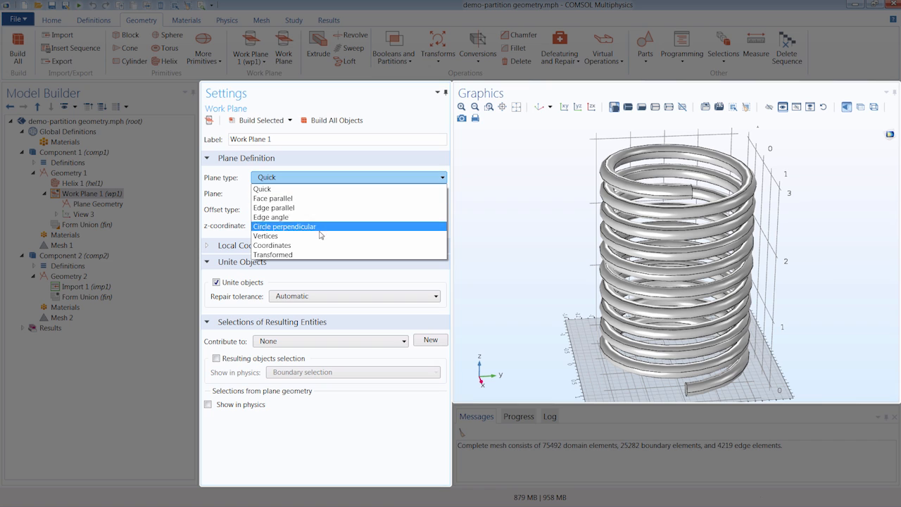
left_click(343, 176)
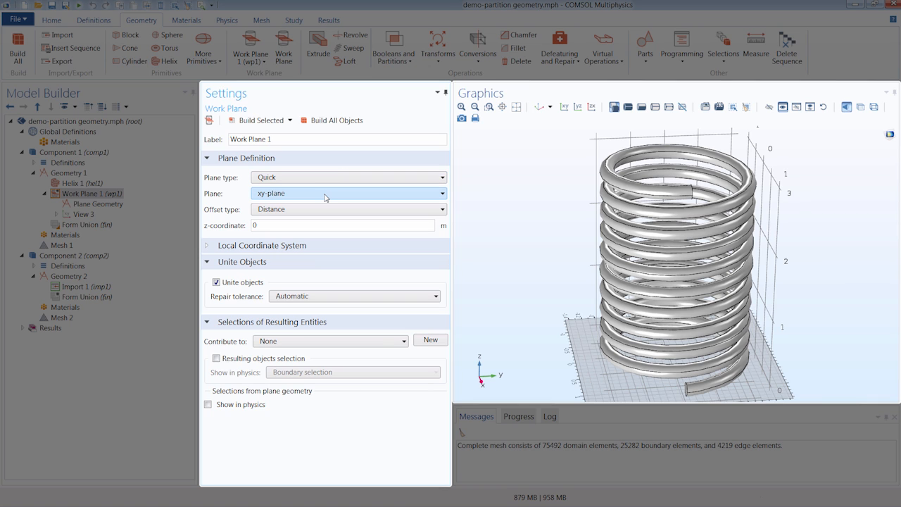
left_click(325, 195)
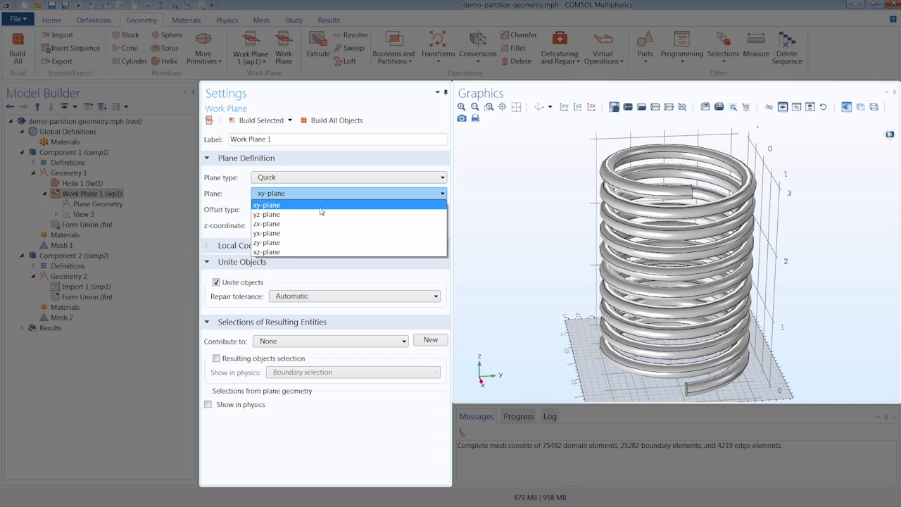
left_click(317, 215)
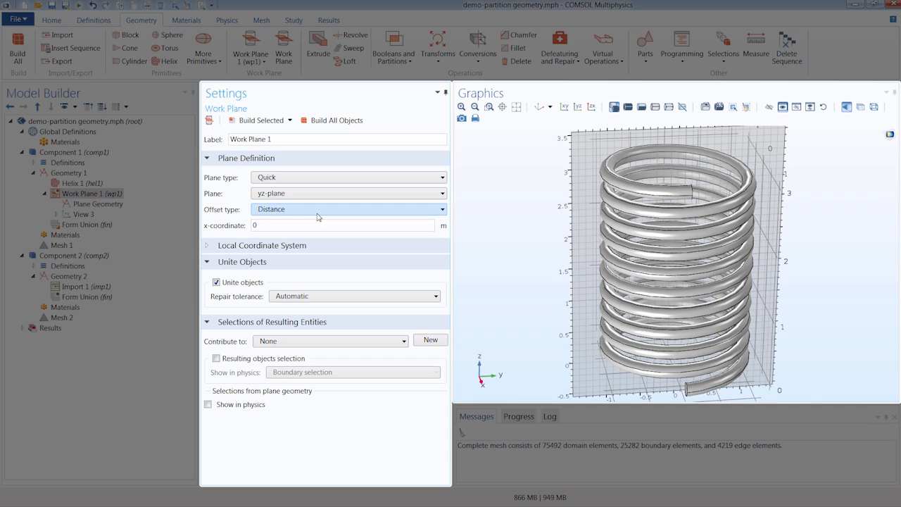
left_click(267, 121)
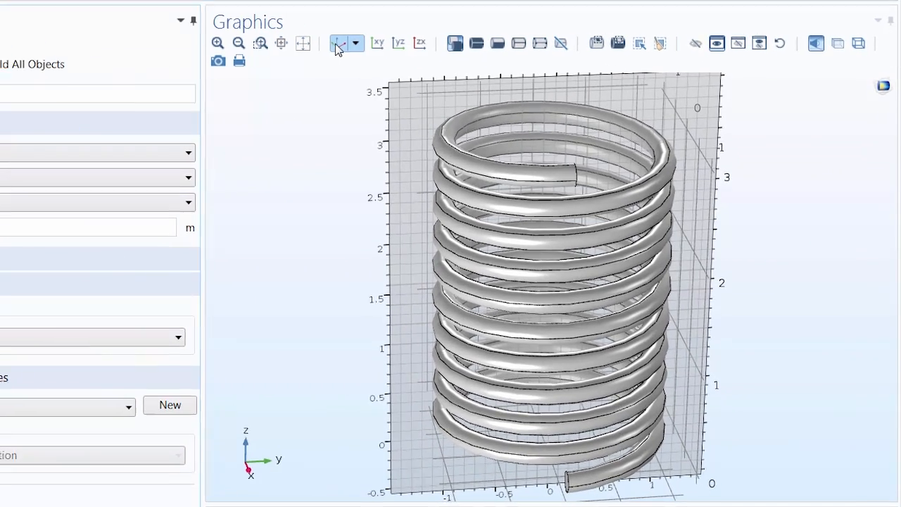
left_click(337, 44)
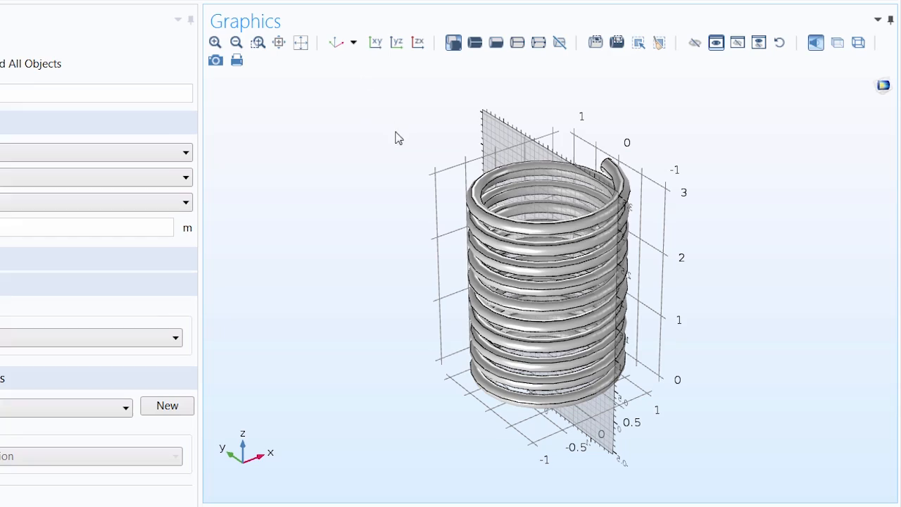
mouse_move(424, 152)
left_mouse_down()
mouse_move(392, 123)
mouse_move(324, 141)
mouse_move(348, 121)
mouse_move(420, 158)
left_mouse_up()
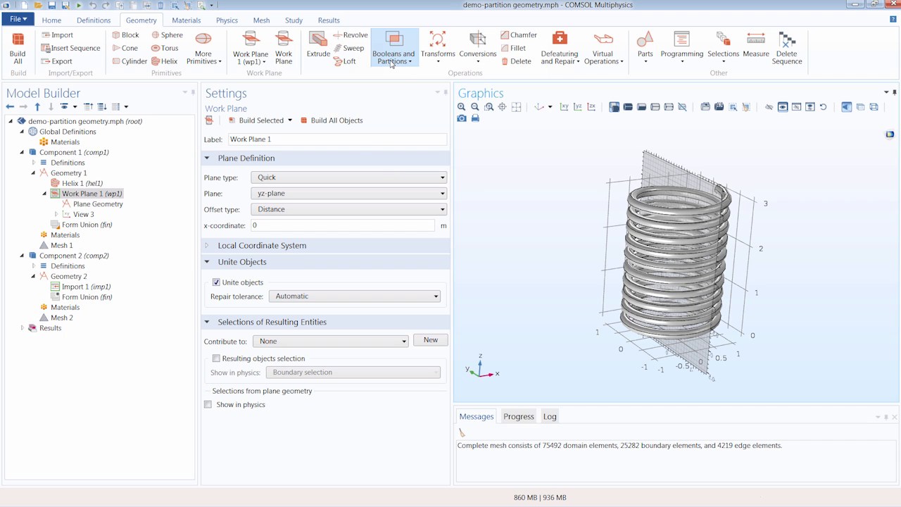
Add a Partition Objects operation to Geometry 1 with the helix as the object to partition
left_click(391, 64)
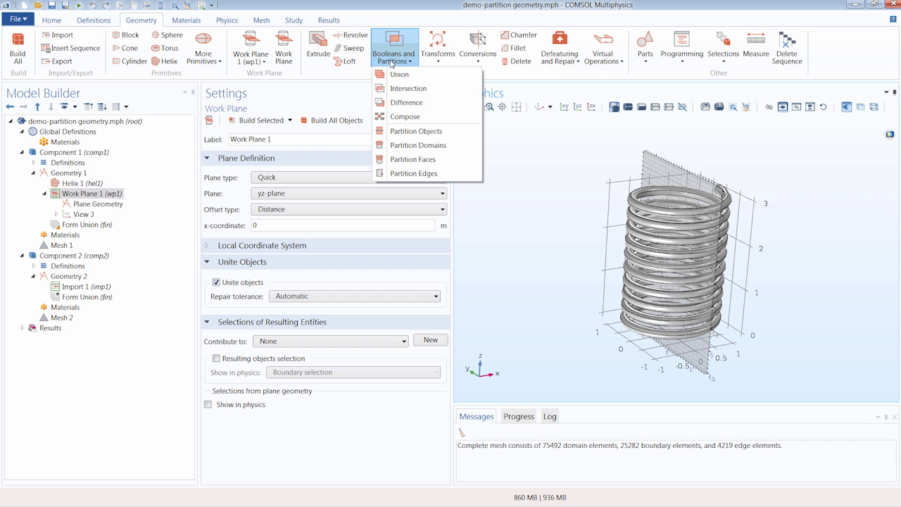
left_click(409, 133)
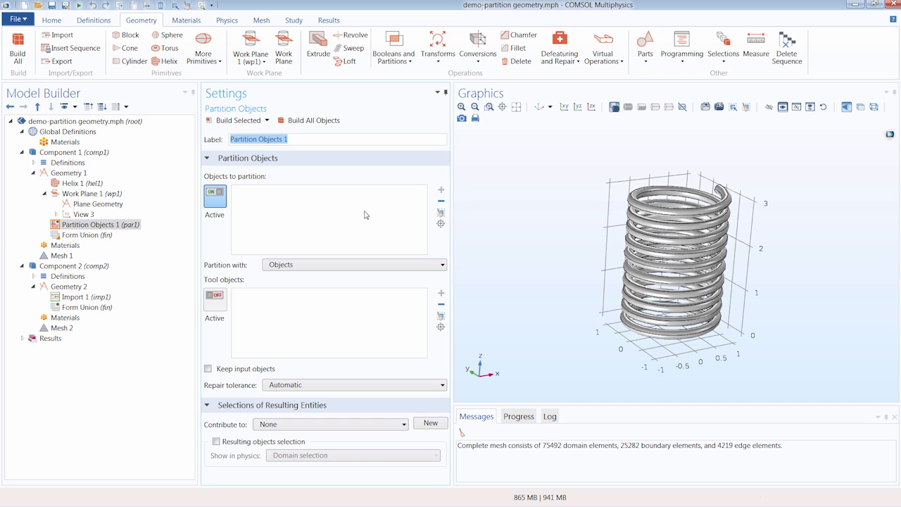
left_click(643, 204)
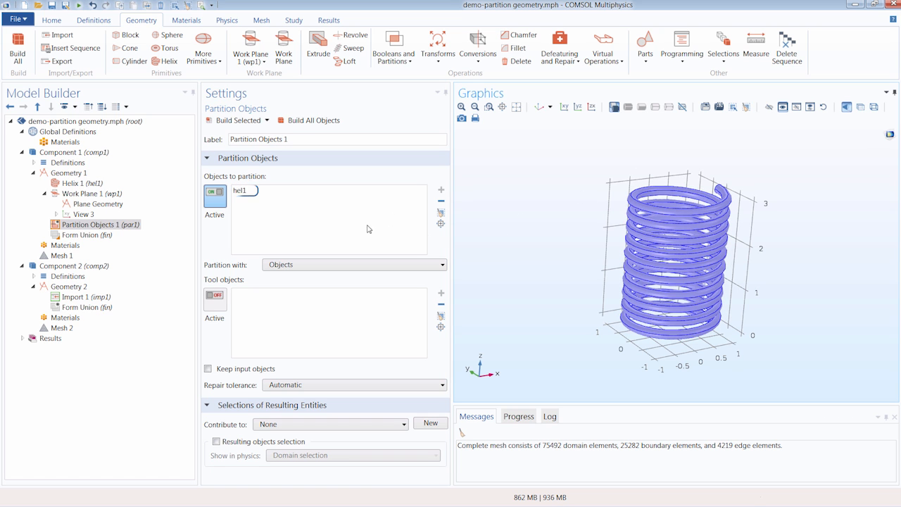
Set the helix to be partitioned with Work Plane 1 and build the partition operation
left_click(305, 266)
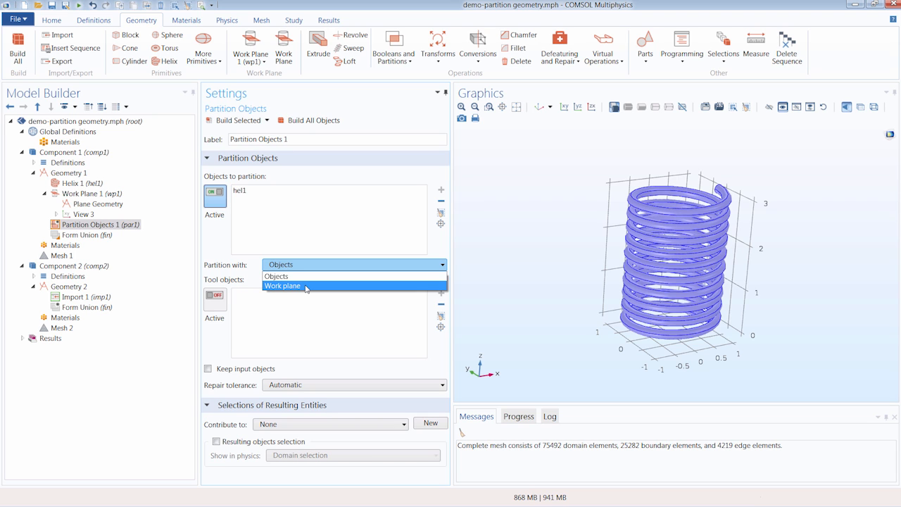
left_click(306, 288)
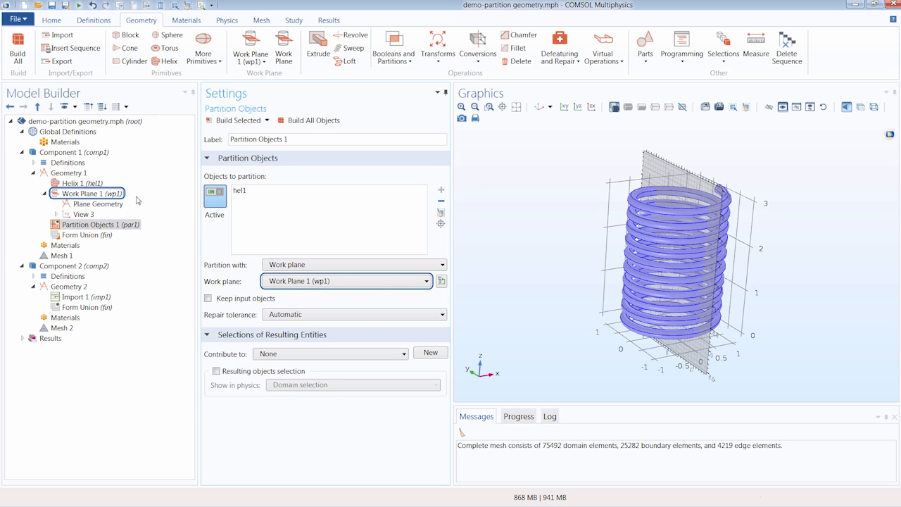
left_click(353, 285)
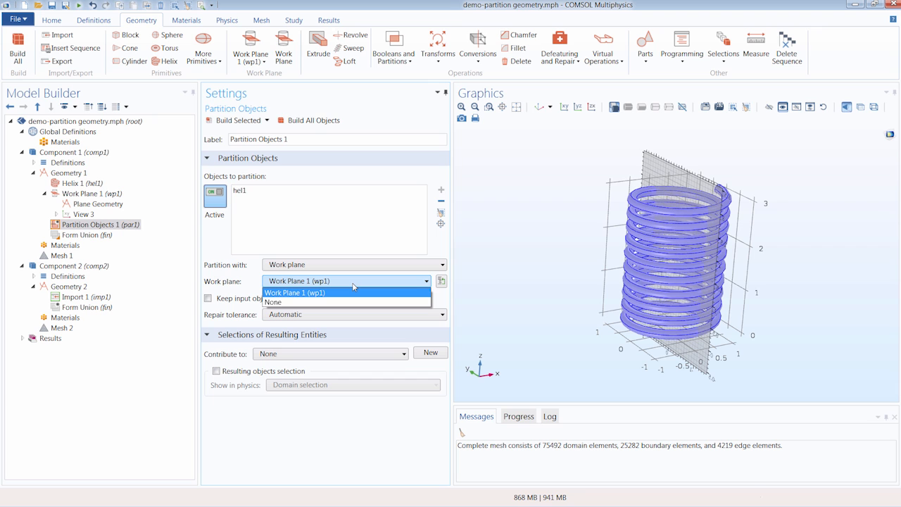
left_click(249, 285)
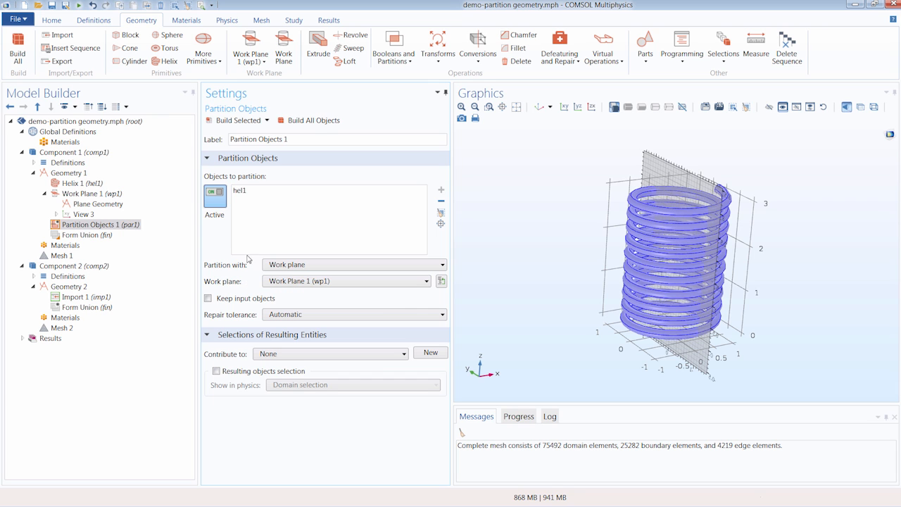
left_click(240, 123)
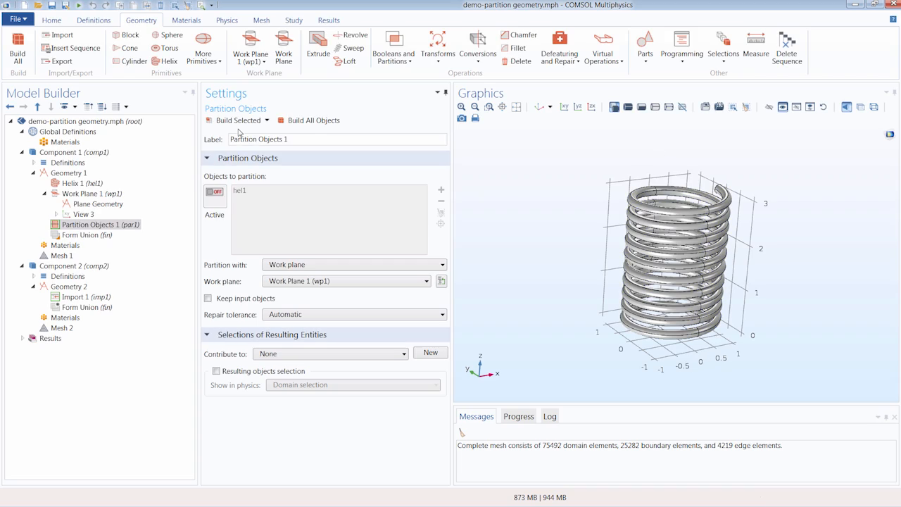
Rebuild Mesh 1 on the partitioned helix with the physics-controlled sequence and Normal element size
left_click(541, 106)
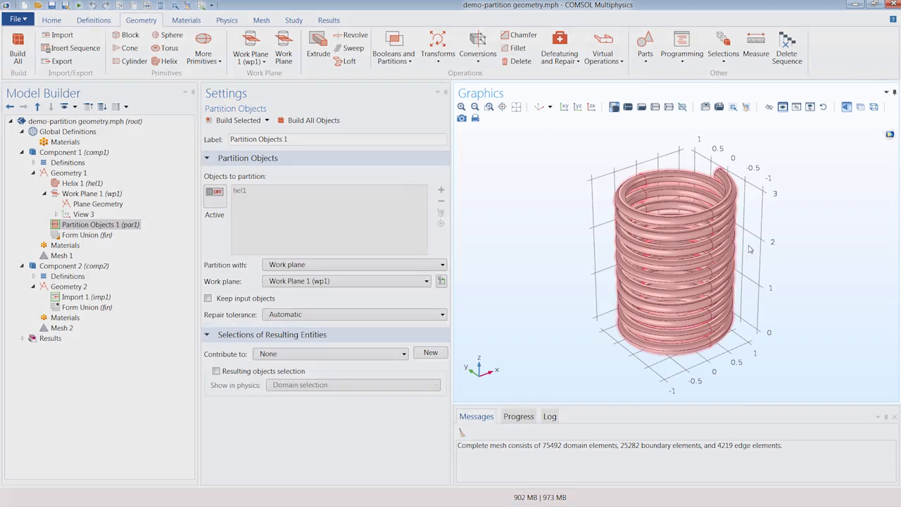
middle_click_drag(786, 263, 780, 250)
mouse_move(759, 245)
left_mouse_down()
mouse_move(758, 230)
mouse_move(737, 215)
mouse_move(745, 240)
left_mouse_up()
left_click(541, 107)
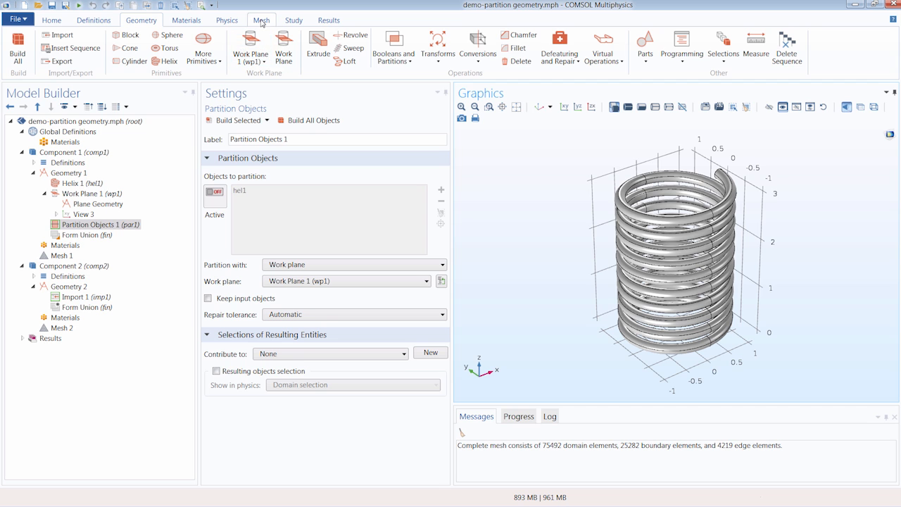
left_click(261, 20)
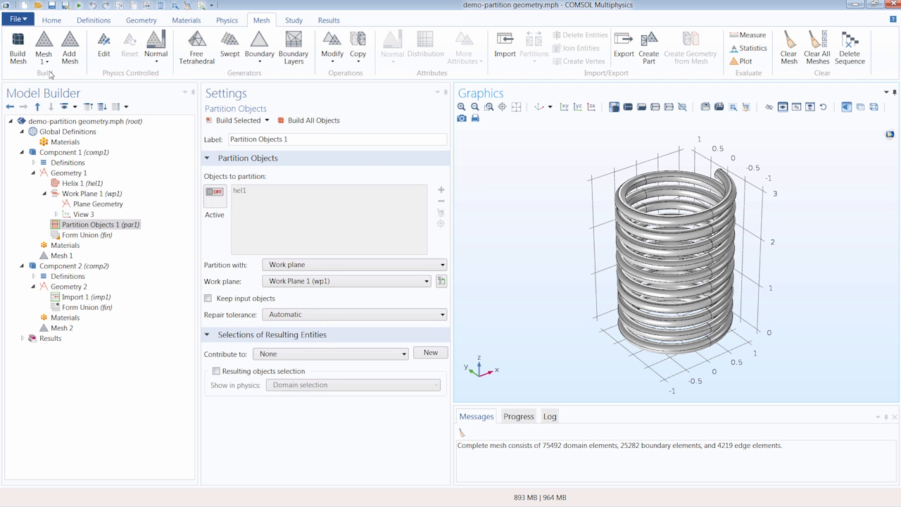
left_click(22, 62)
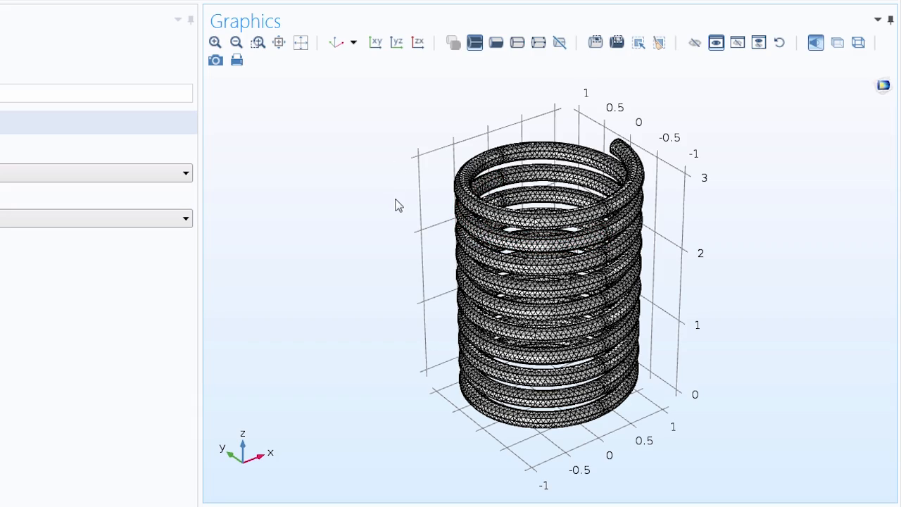
left_click_drag(374, 239, 338, 214)
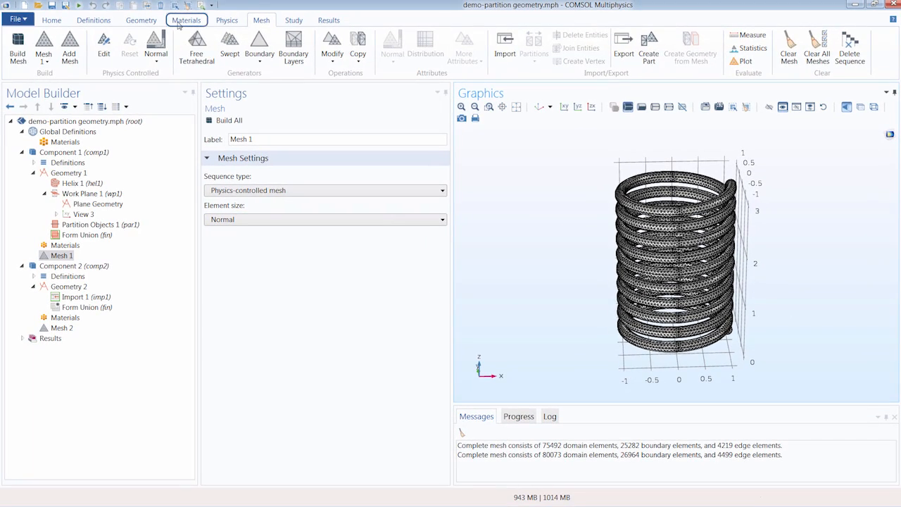
left_click(179, 25)
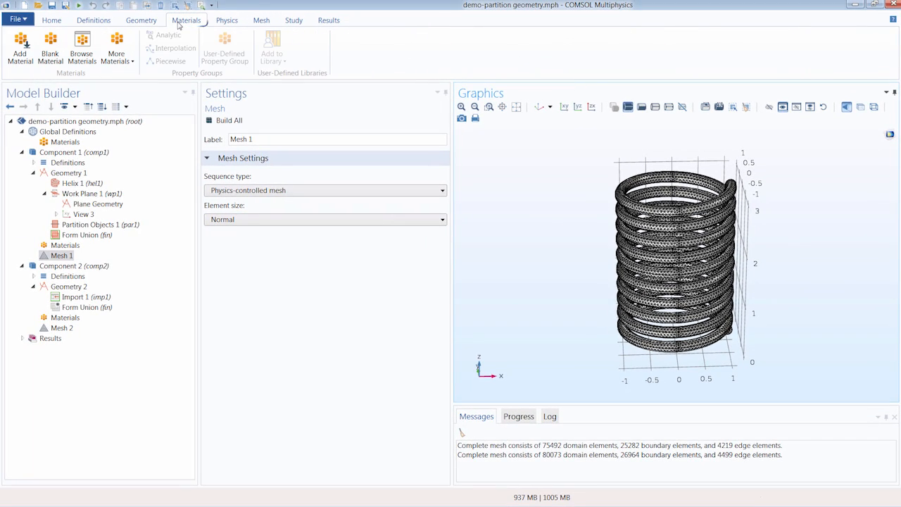
left_click(231, 24)
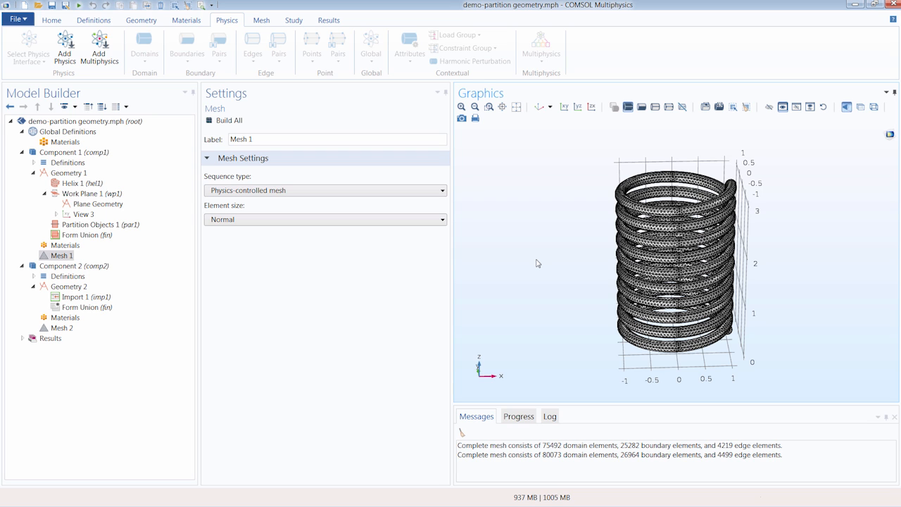
left_click(143, 20)
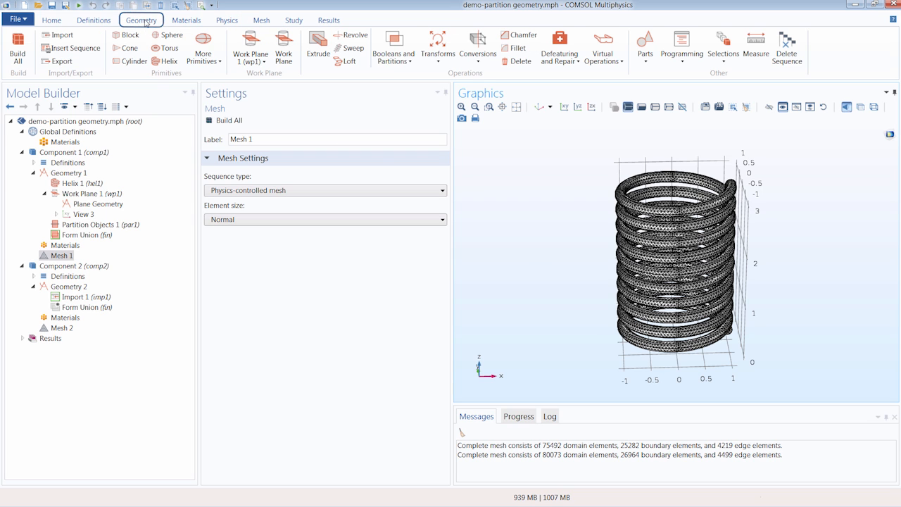
left_click(608, 61)
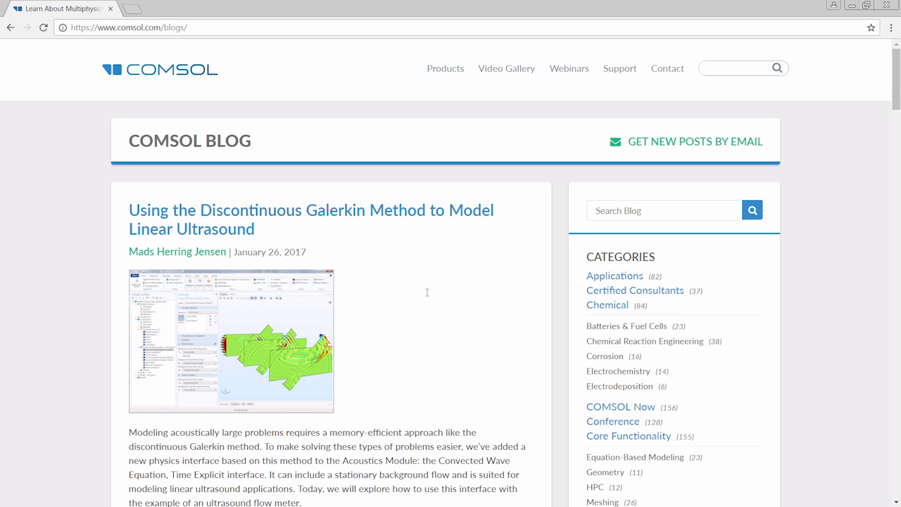
Search the COMSOL Blog in the web browser for "partition mesh"
left_click(598, 211)
type("partition mesh")
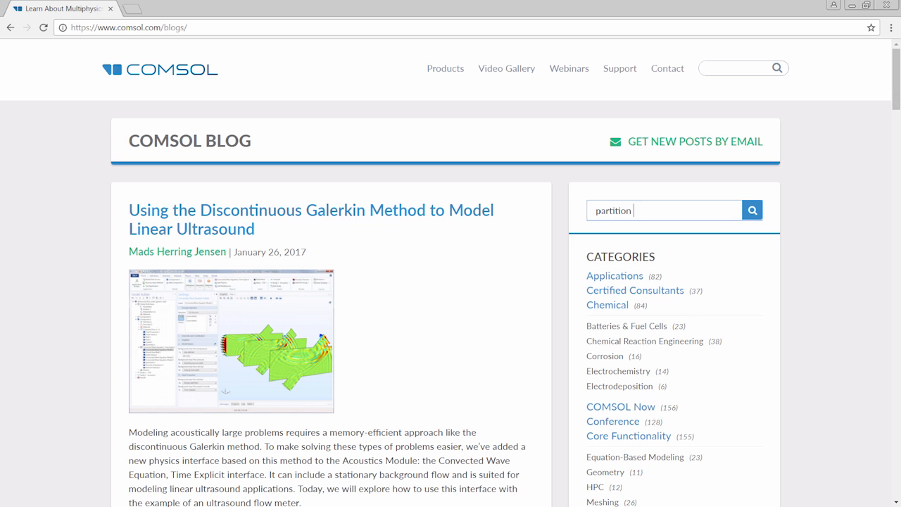
key("Return")
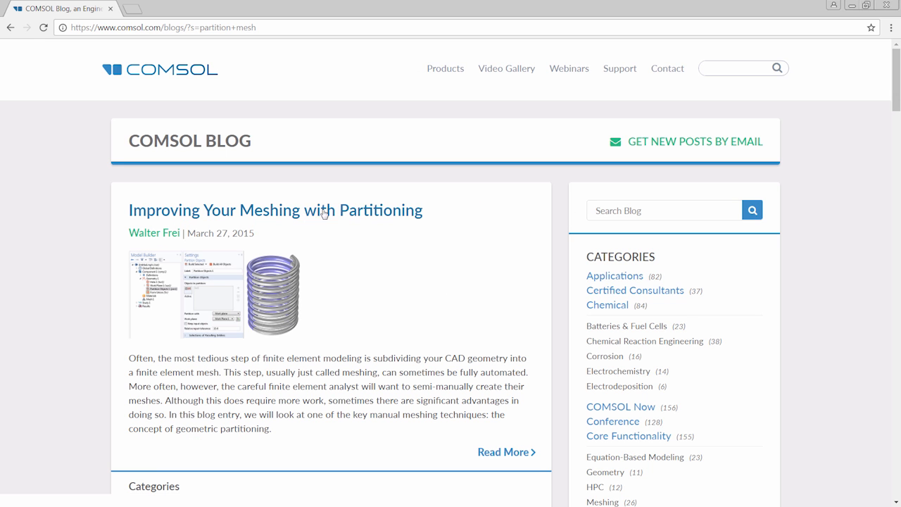
Open the blog post "Improving Your Meshing with Partitioning" and read through its opening sections
left_click(291, 220)
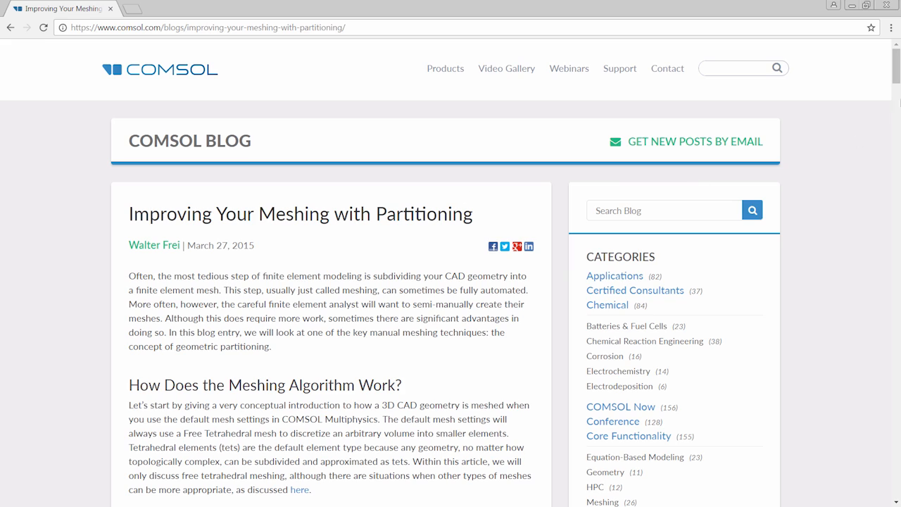
scroll(898, 86, "down", 1)
scroll(898, 86, "down", 4)
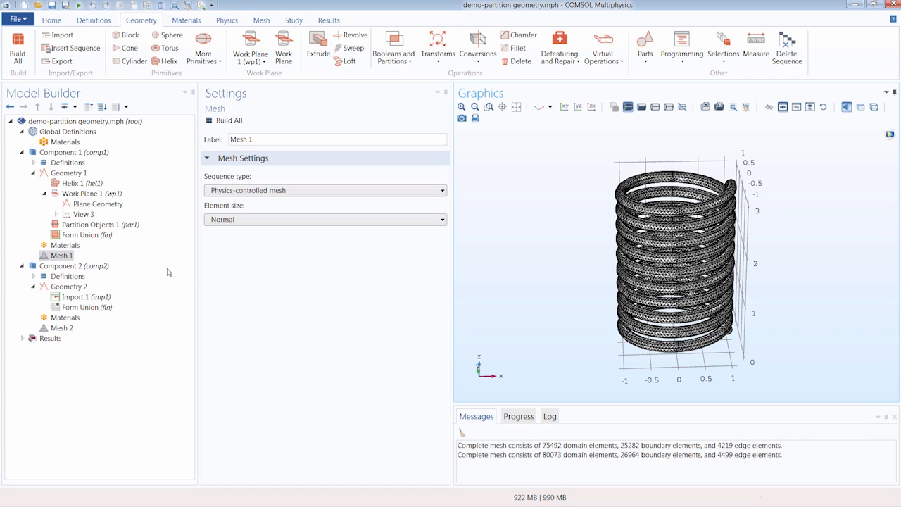
Switch to COMSOL Multiphysics and examine Geometry 2 with transparency on, including its xy and yz views, for a symmetry plane
left_click(77, 287)
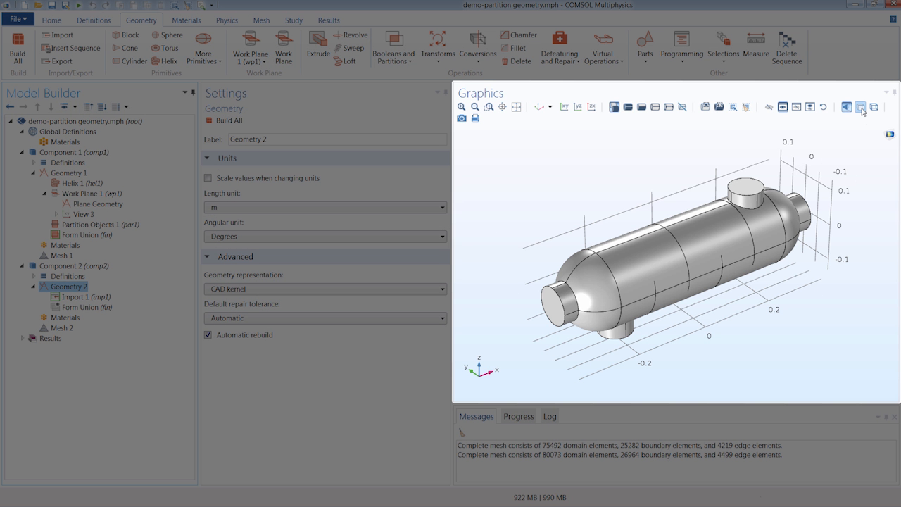
left_click(861, 107)
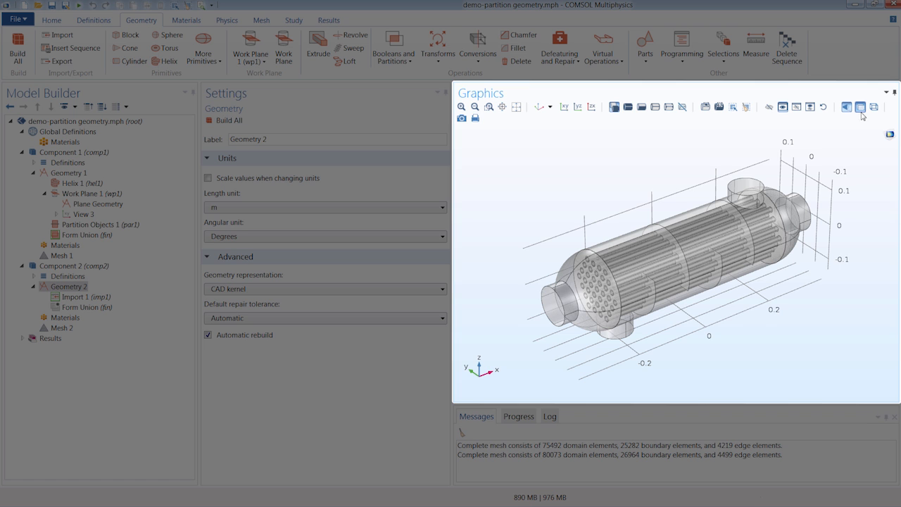
middle_click_drag(591, 230, 575, 202)
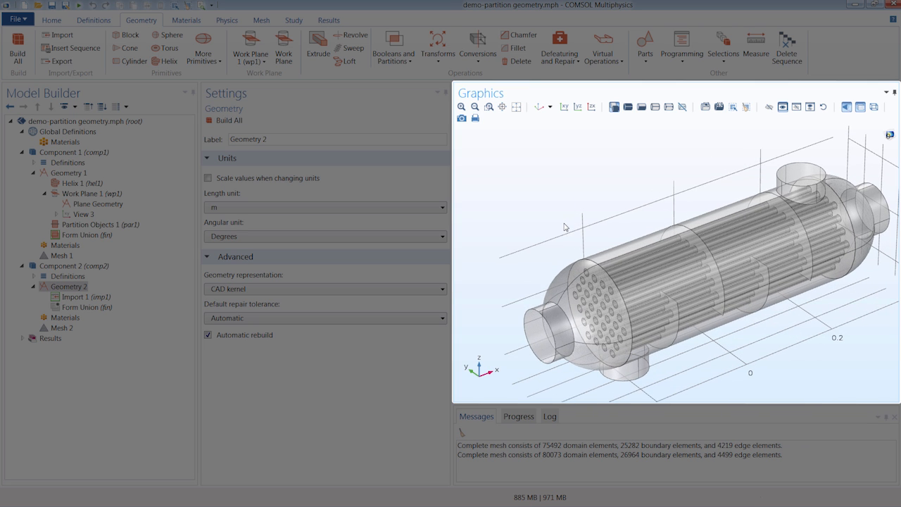
mouse_move(563, 223)
left_mouse_down()
mouse_move(569, 193)
mouse_move(567, 206)
left_mouse_up()
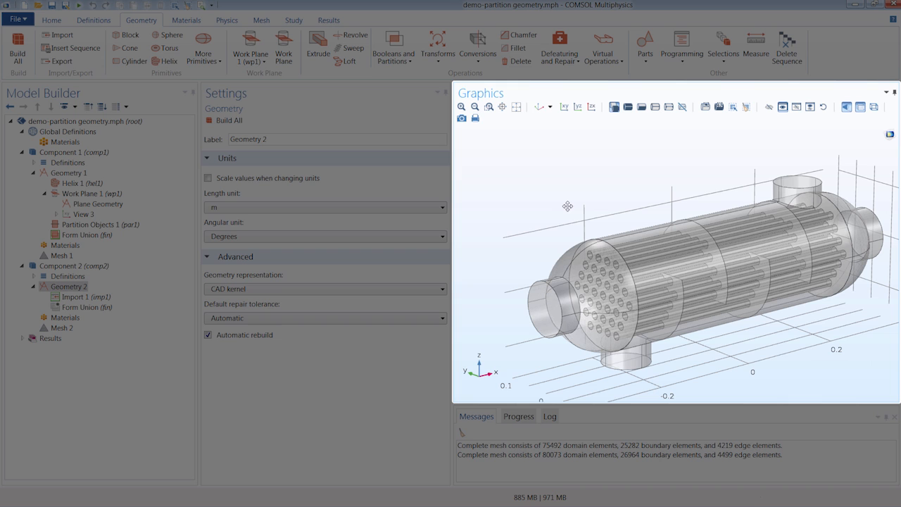
left_click(564, 107)
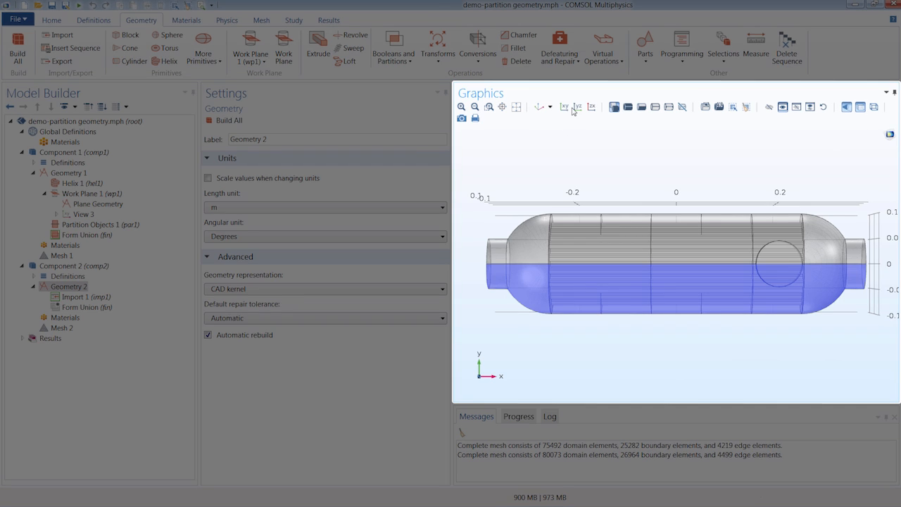
left_click(577, 107)
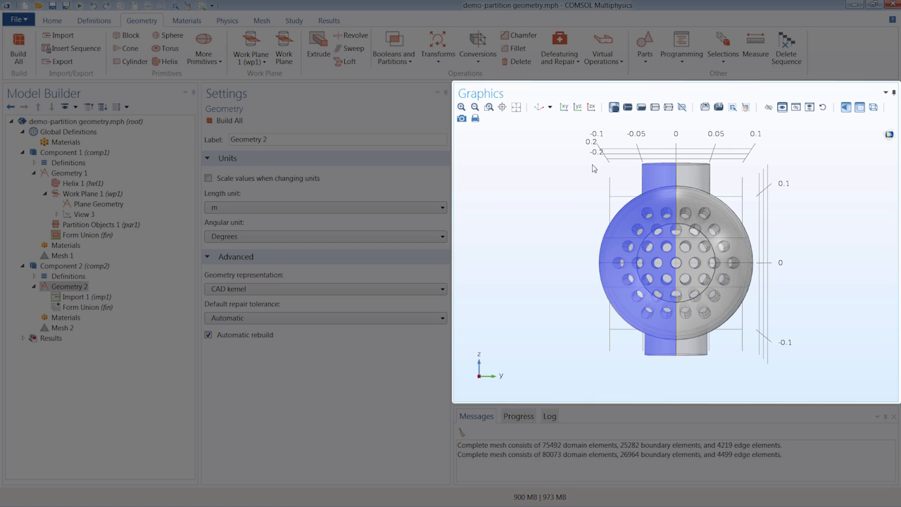
left_click(539, 106)
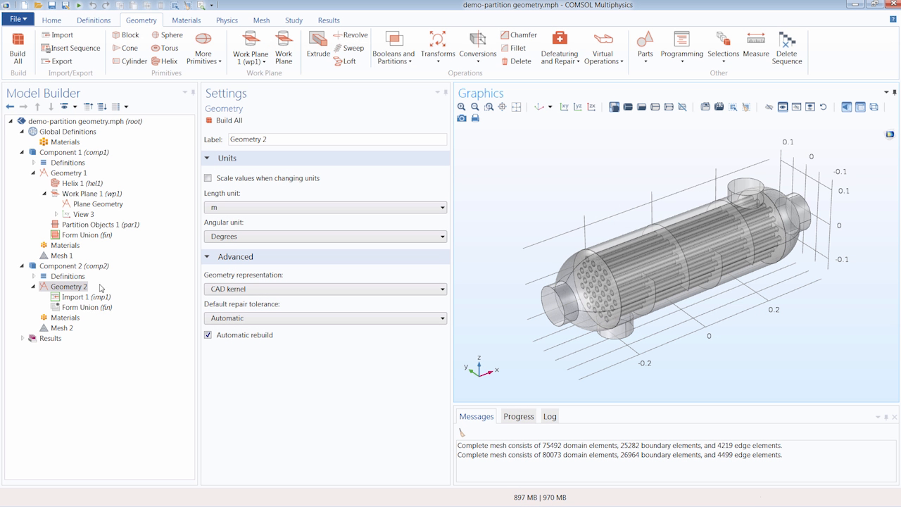
Add a work plane to Geometry 2 and set its plane to the xz-plane
right_click(73, 289)
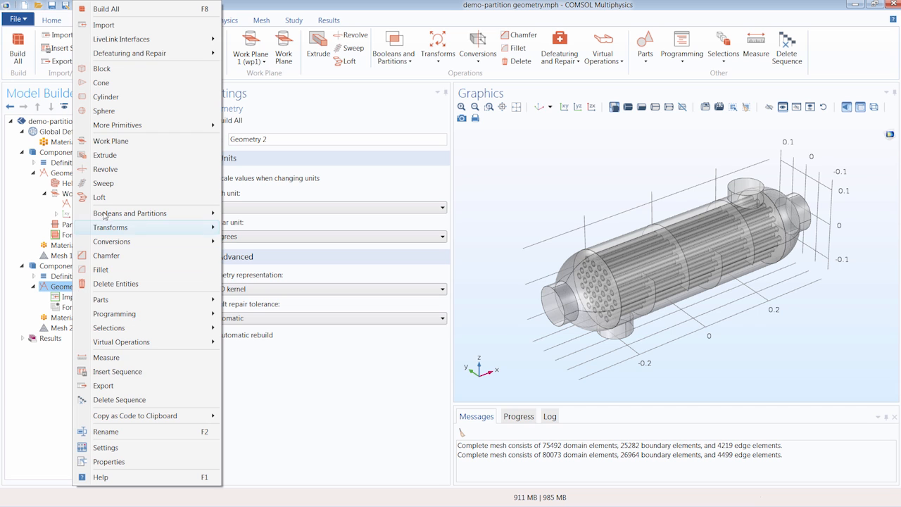
left_click(126, 142)
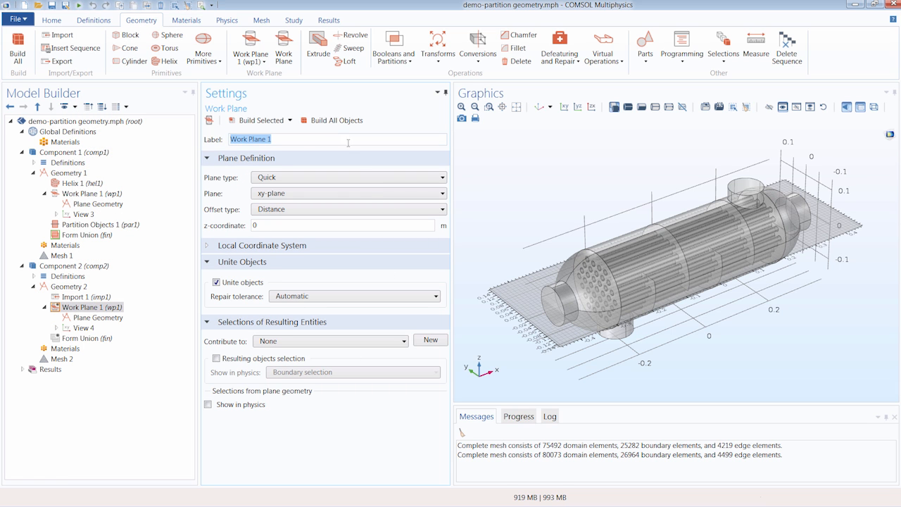
left_click(304, 194)
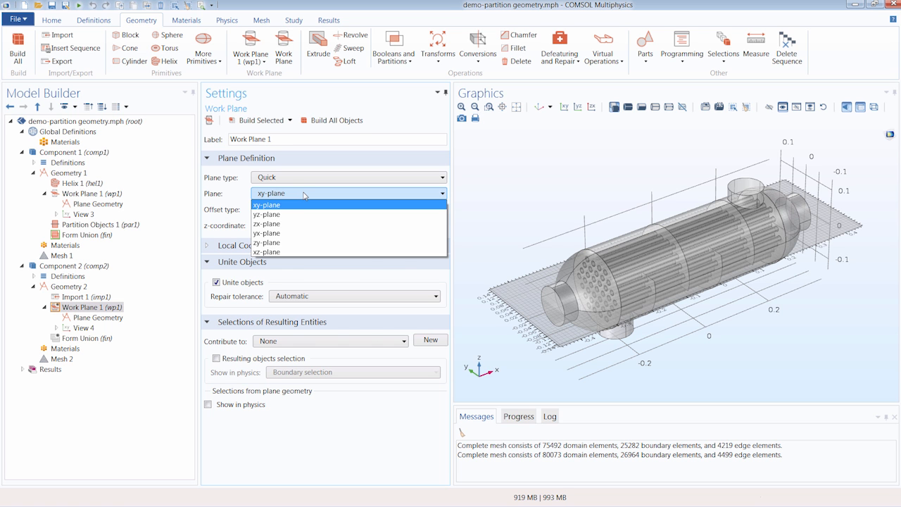
left_click(294, 252)
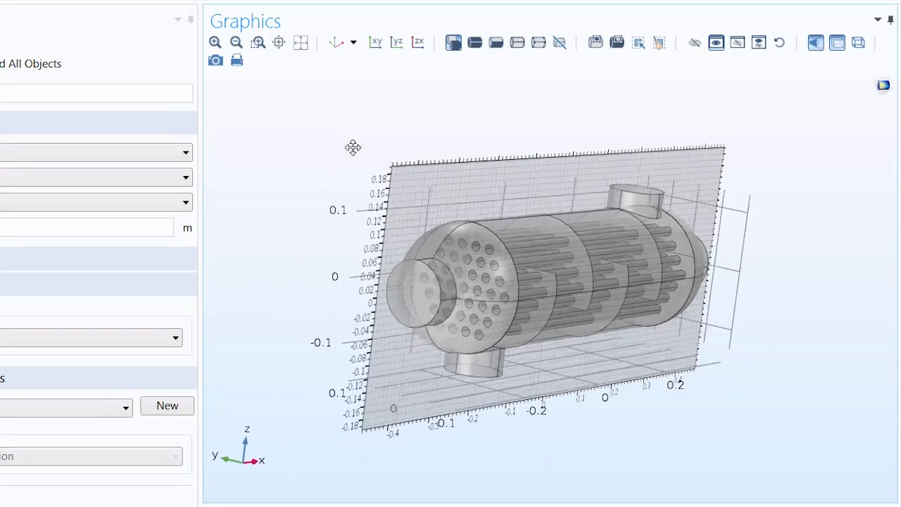
left_click_drag(353, 147, 328, 157)
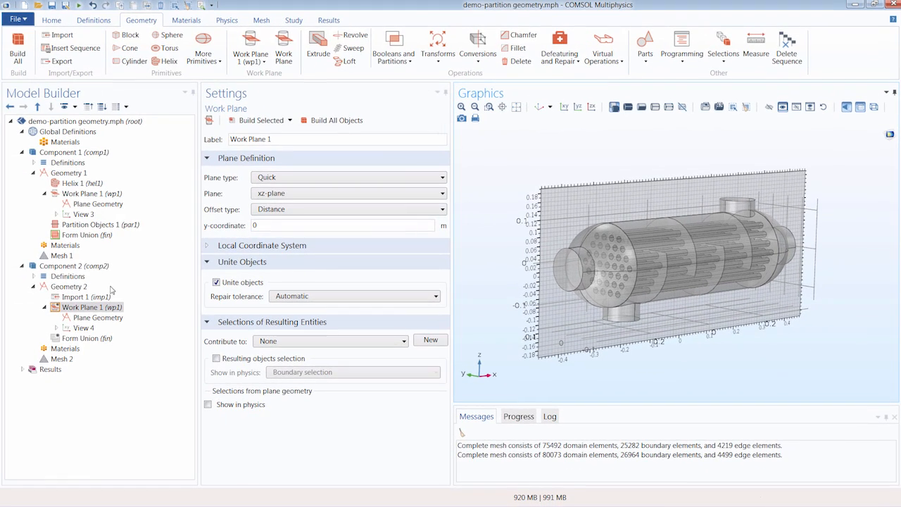
Add a Partition Objects operation to Geometry 2 with both imported objects, imp1(1) and imp1(2), as the objects to partition
left_click(82, 287)
right_click(75, 290)
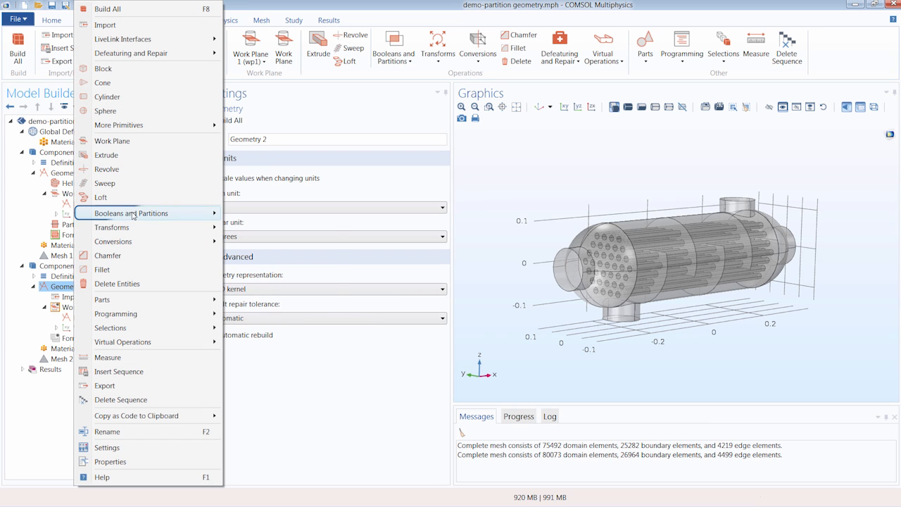
mouse_move(132, 215)
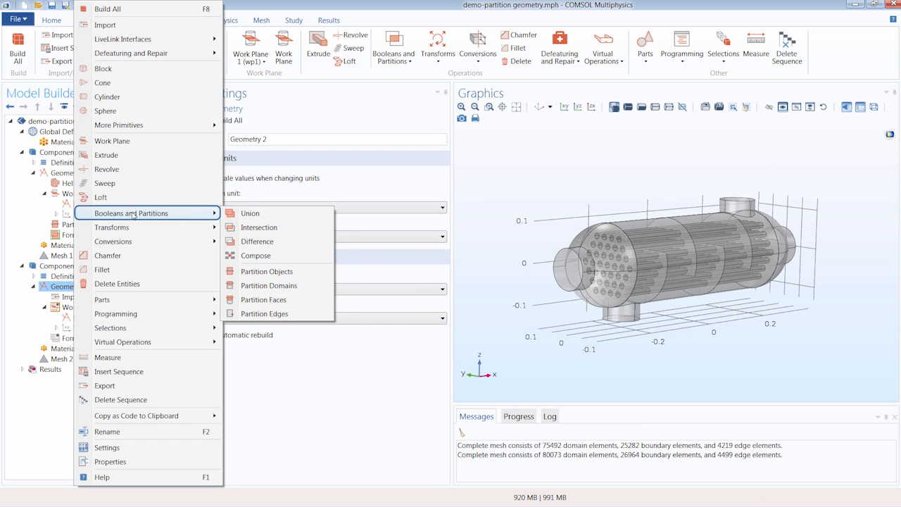
left_click(279, 272)
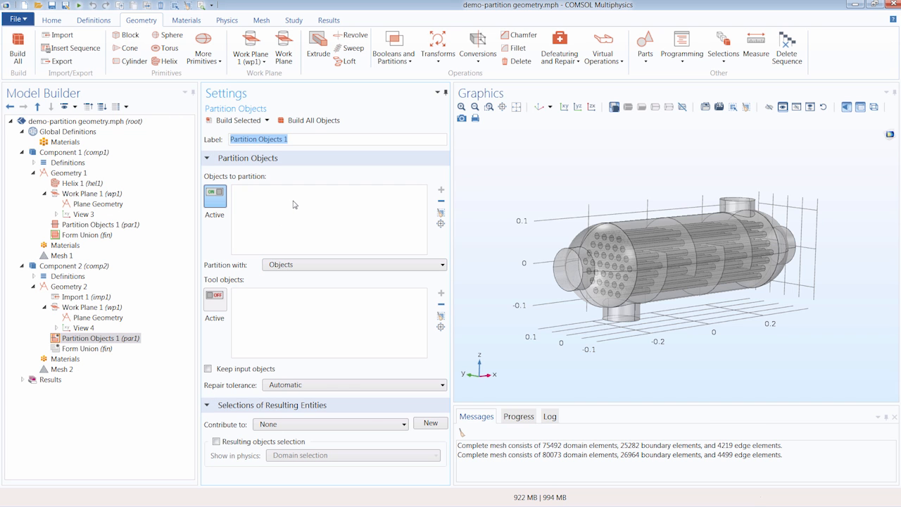
left_click(593, 244)
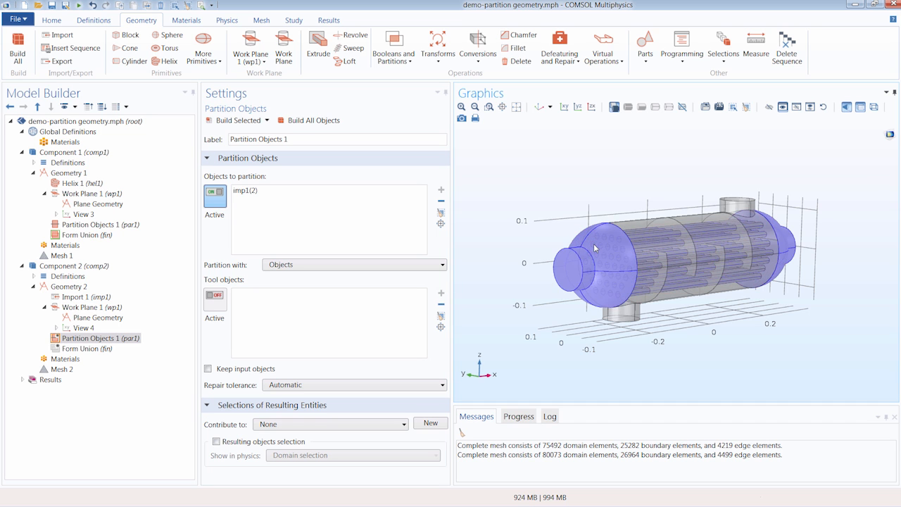
left_click(636, 232)
left_click_drag(573, 193, 580, 211)
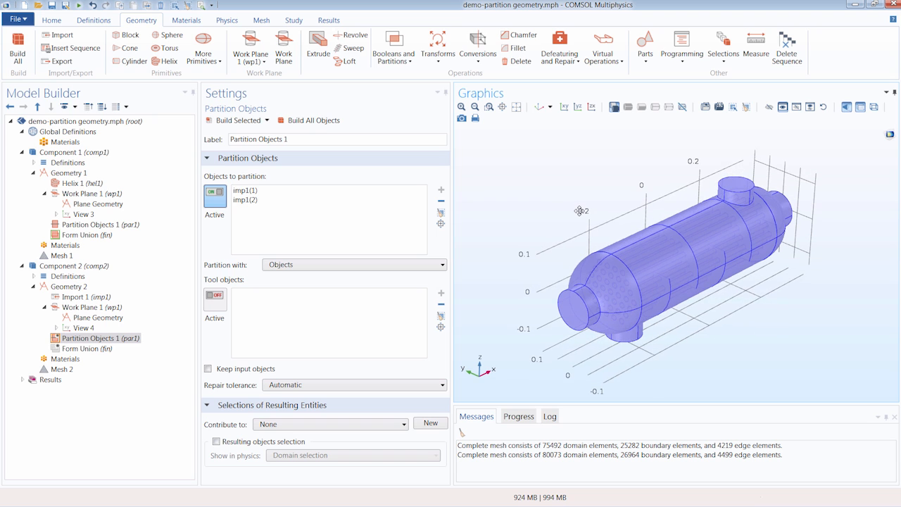
Set the heat exchanger objects to be partitioned with Work Plane 1 and build the operation
left_click(287, 265)
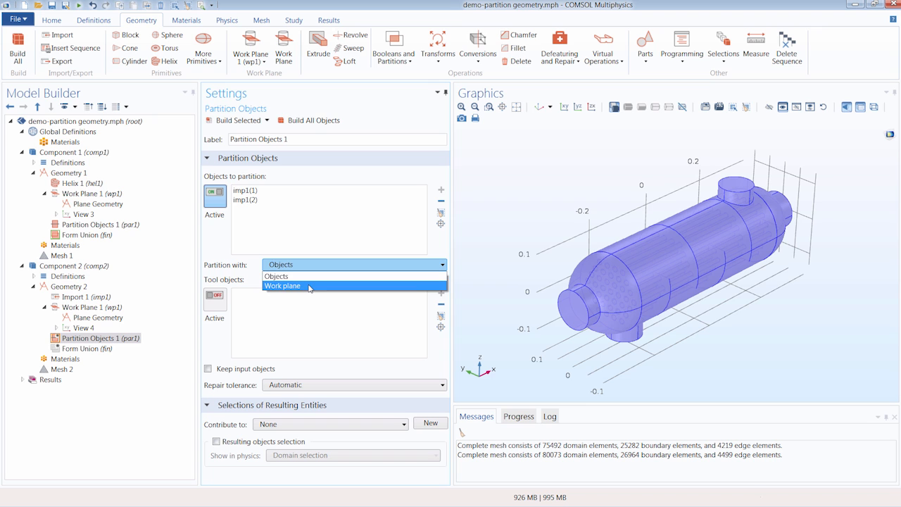
left_click(309, 286)
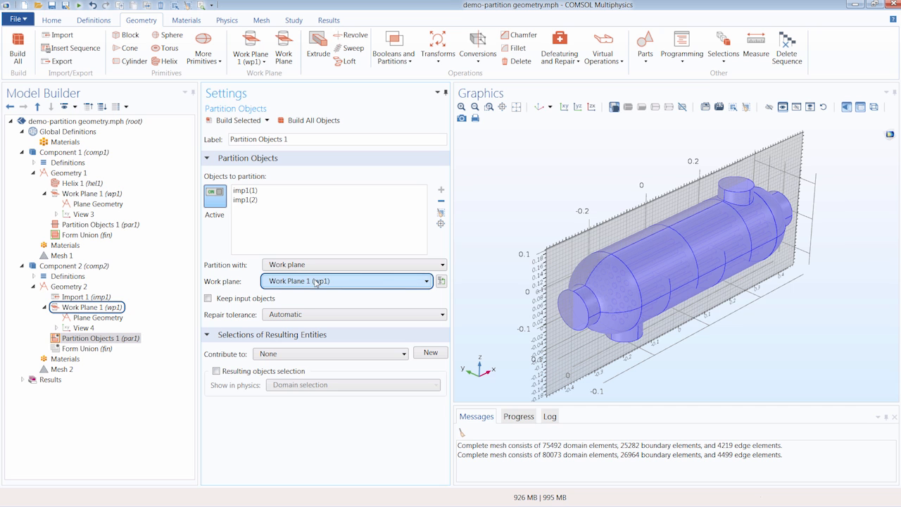
left_click(240, 121)
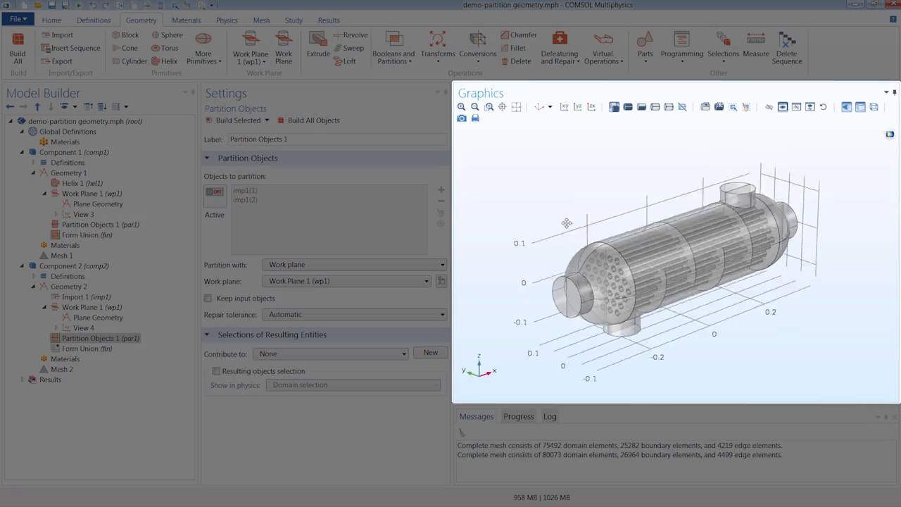
mouse_move(567, 223)
left_mouse_down()
mouse_move(630, 223)
mouse_move(561, 216)
mouse_move(569, 221)
left_mouse_up()
left_click(538, 108)
middle_click_drag(560, 246, 519, 203)
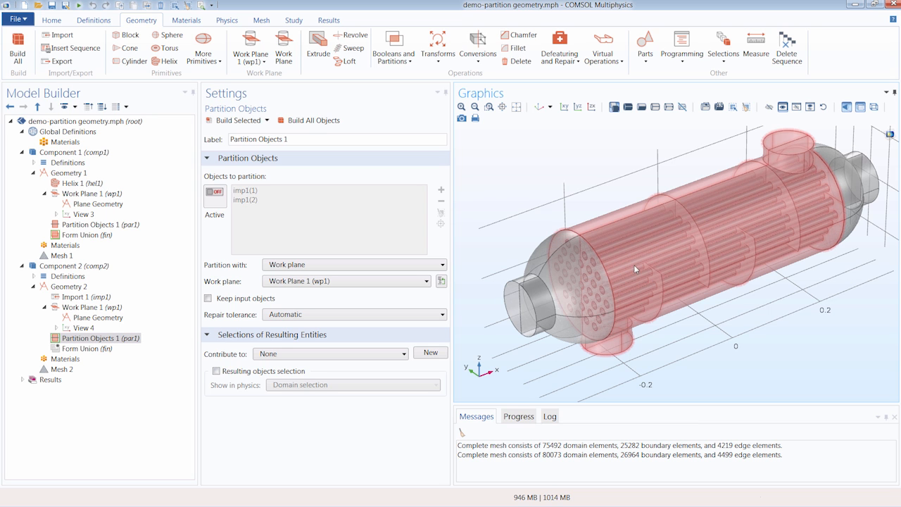
Delete the near-half domain of each partitioned object using Delete Entities at Domain level, and turn off transparency to inspect the cut
left_click(511, 63)
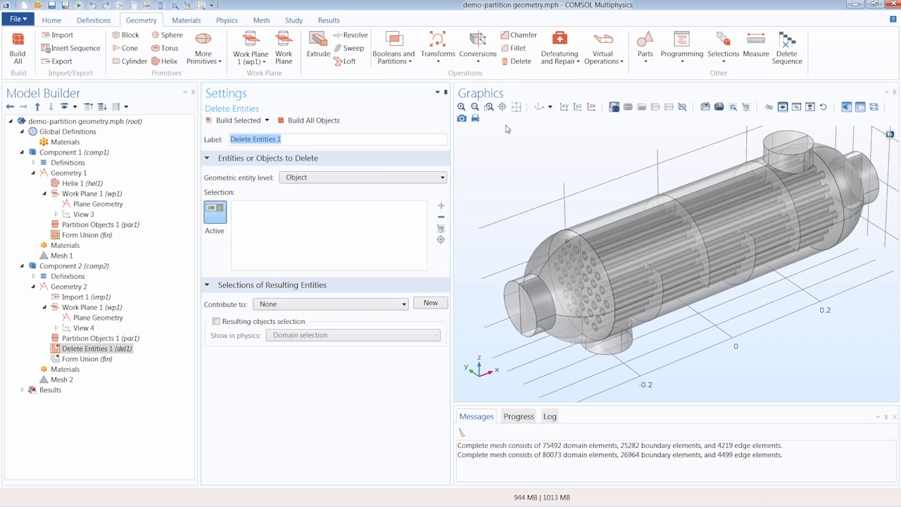
left_click(359, 178)
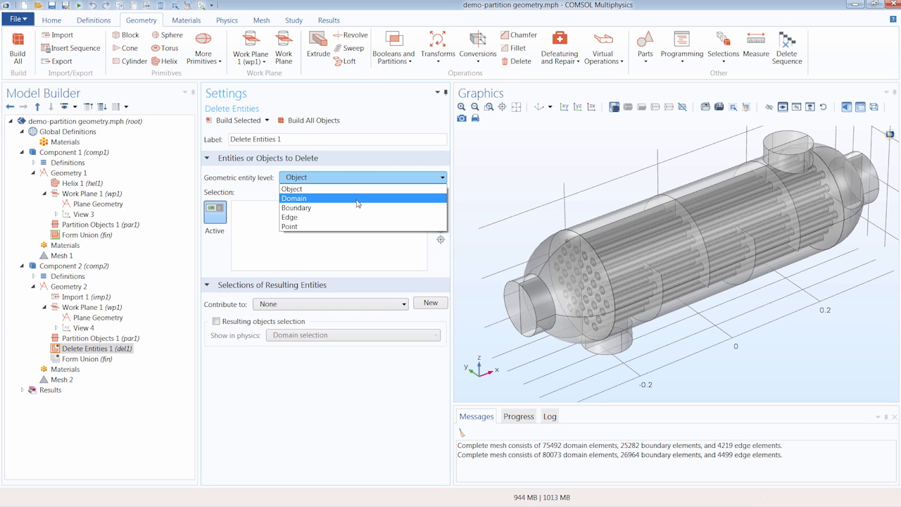
left_click(358, 200)
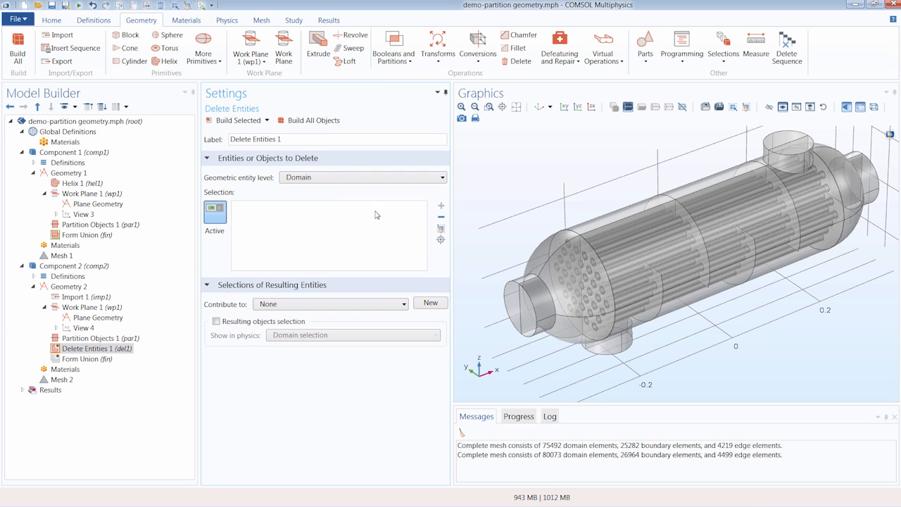
left_click(576, 270)
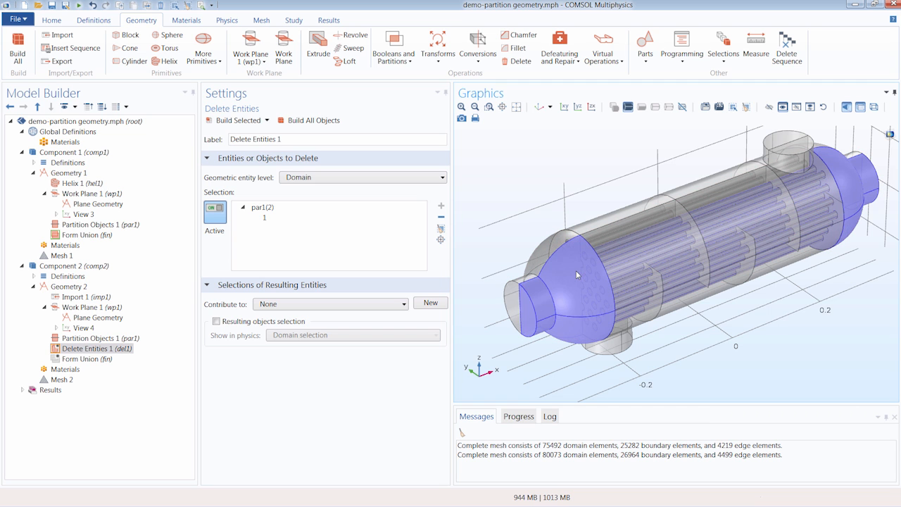
left_click(621, 256)
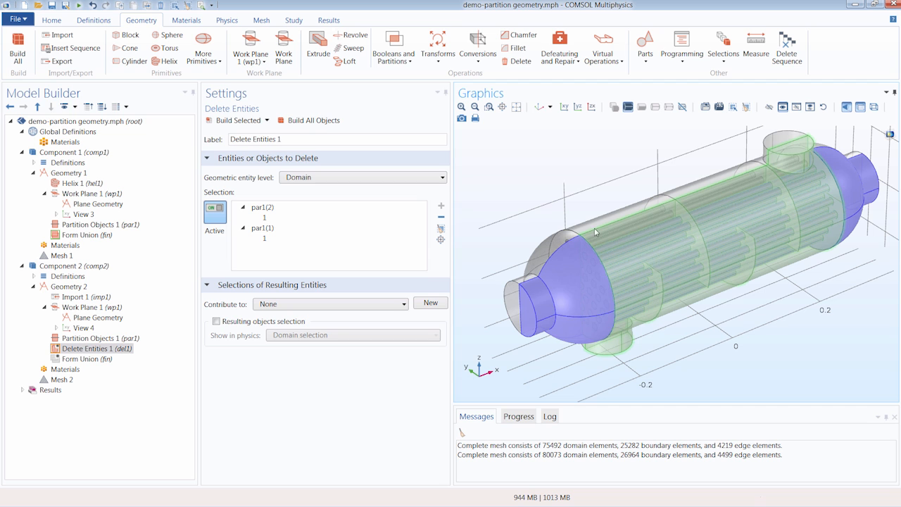
left_click(243, 121)
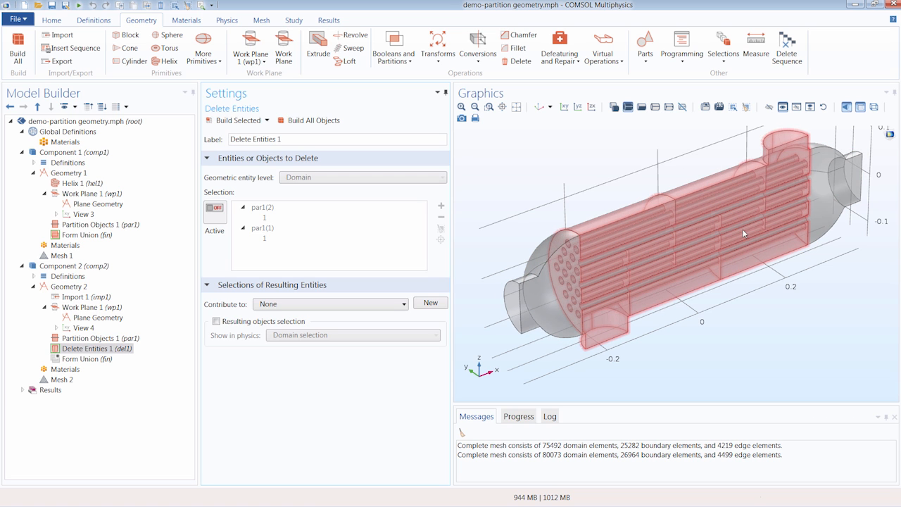
left_click(861, 107)
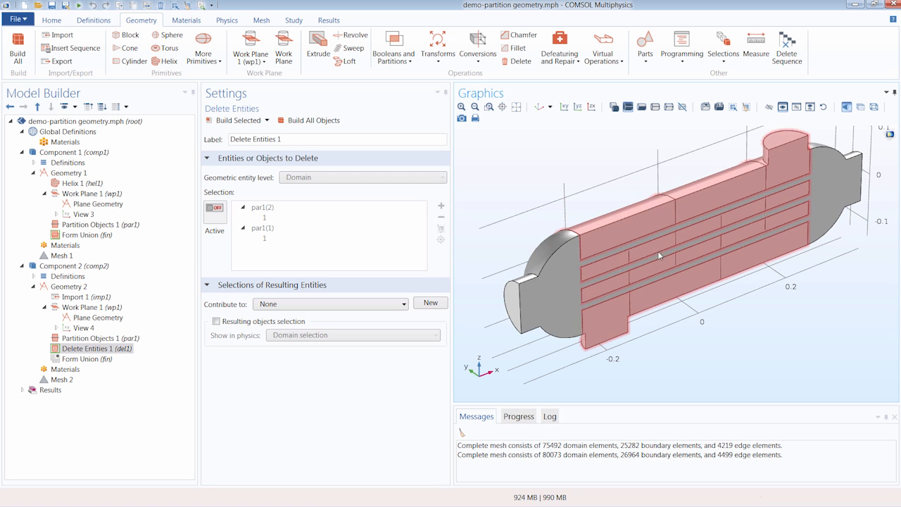
left_click_drag(560, 188, 539, 184)
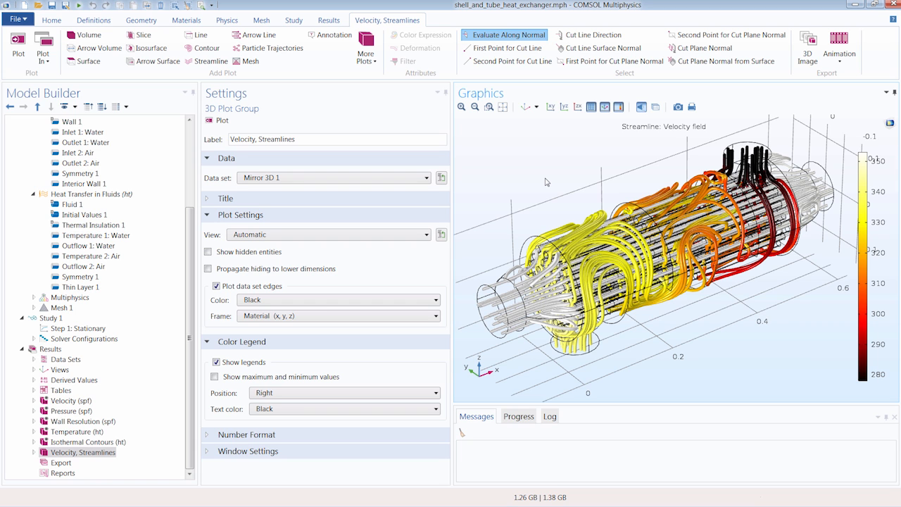
In the shell_and_tube_heat_exchanger model, examine the Symmetry 1 boundary selections under Turbulent Flow and Heat Transfer in Fluids
left_click_drag(192, 305, 197, 233)
left_click(80, 262)
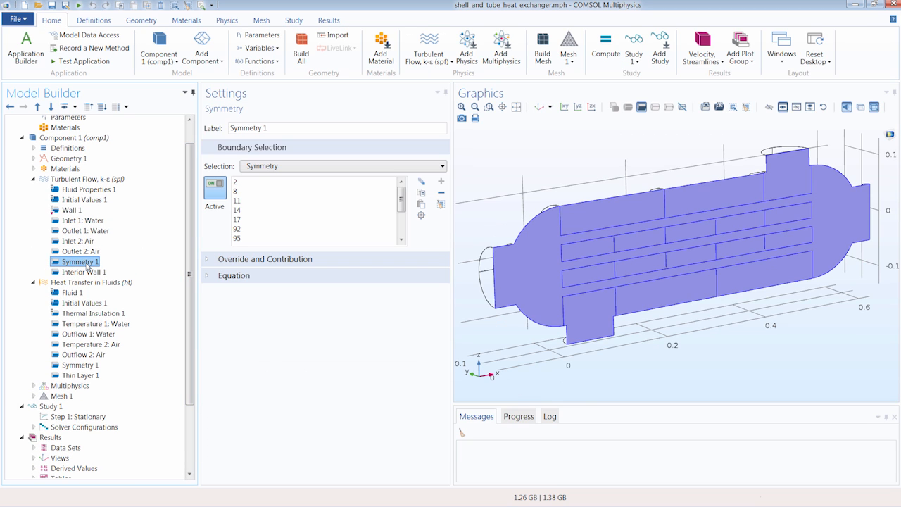
left_click(89, 367)
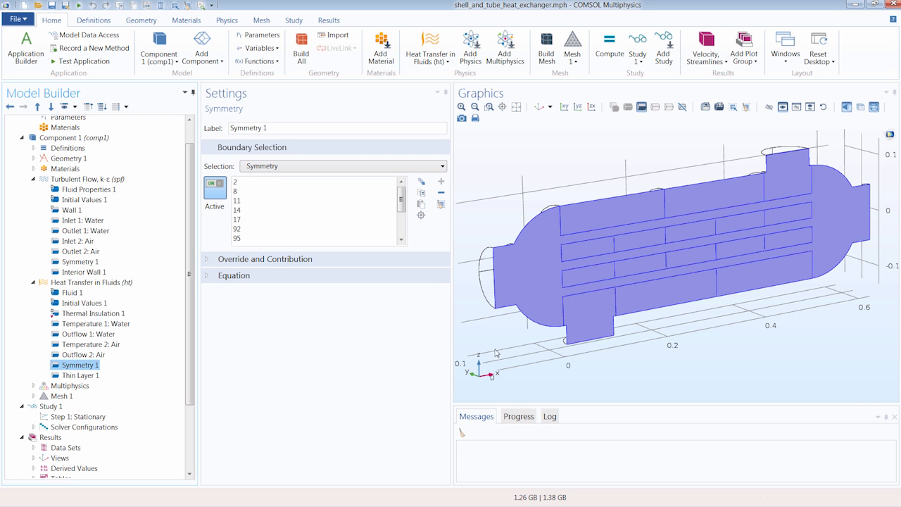
mouse_move(505, 340)
left_mouse_down()
mouse_move(533, 341)
mouse_move(508, 339)
mouse_move(510, 348)
left_mouse_up()
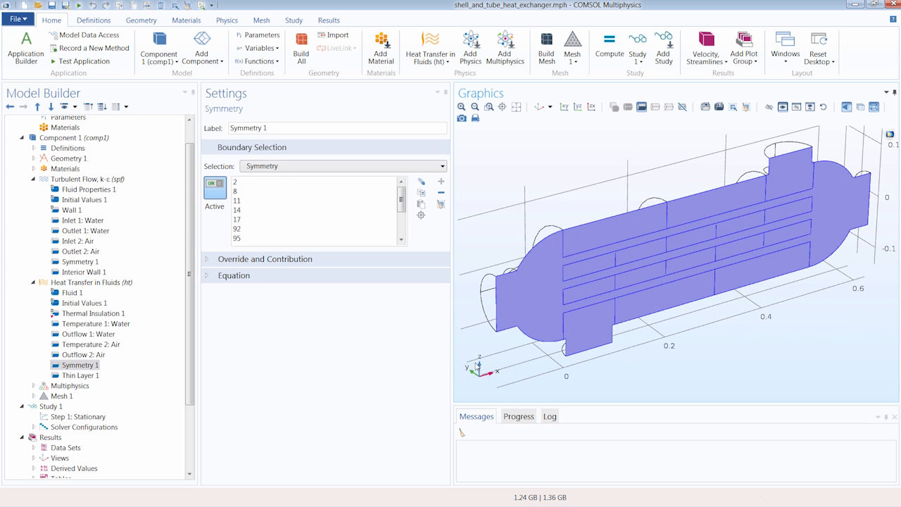